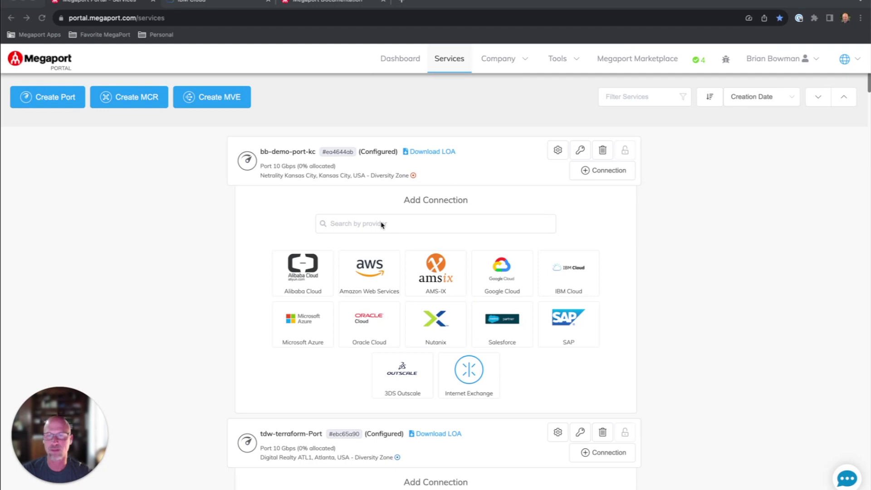
Start a cloud connection from bb-demo-port-kc to IBM Cloud's Direct Link Dallas 4 Port 2.
left_click(599, 174)
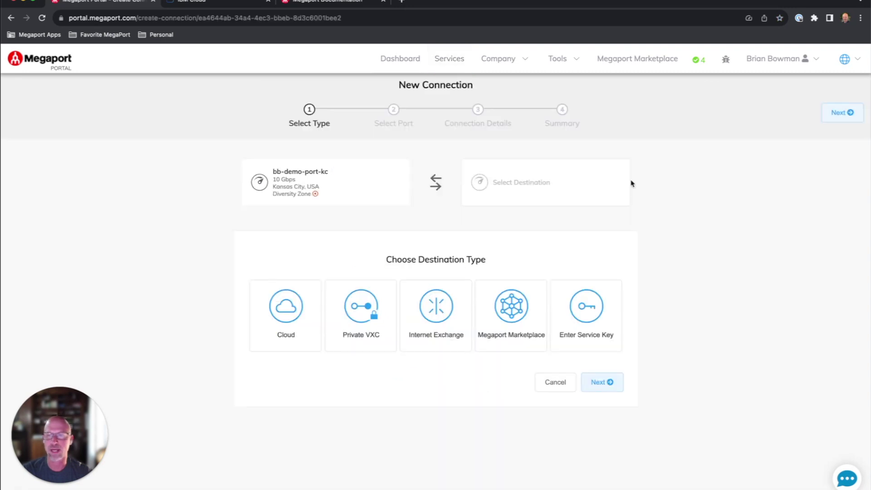
left_click(292, 313)
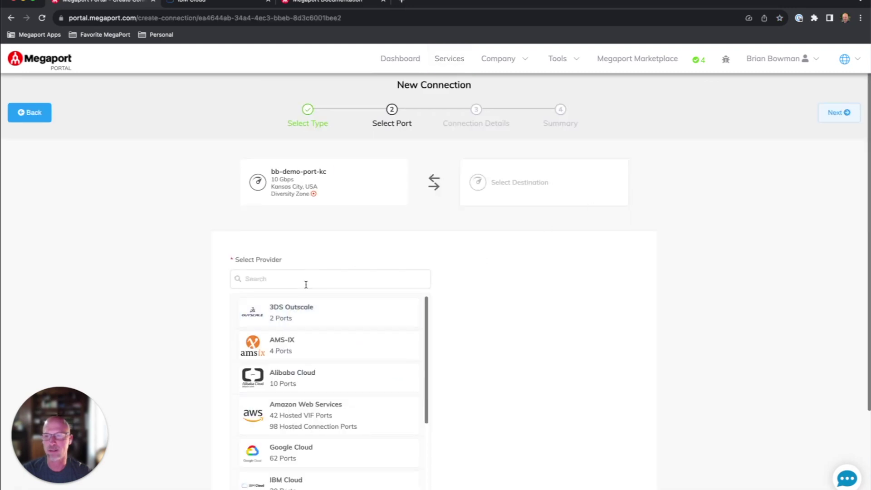
left_click(311, 482)
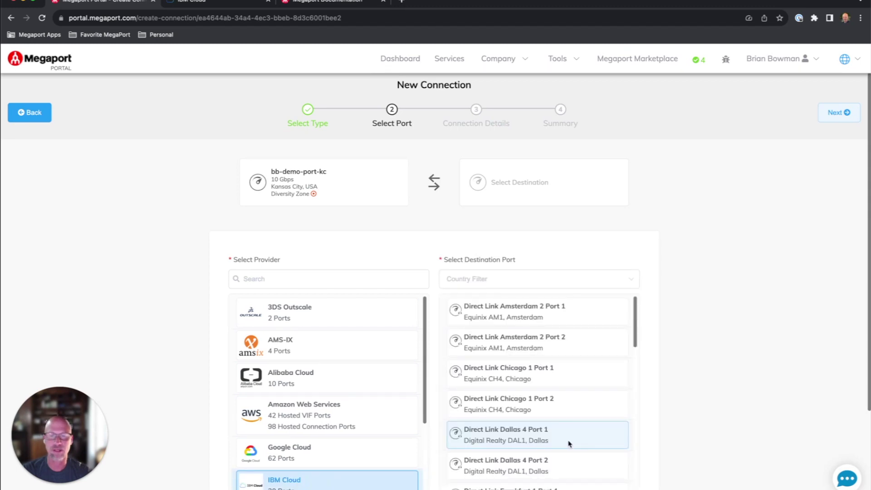
scroll(569, 443, "down", 1)
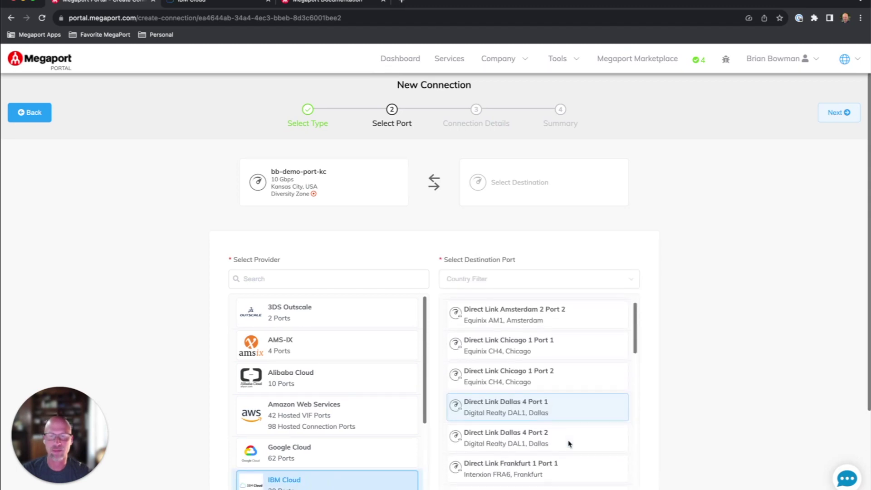
left_click(531, 440)
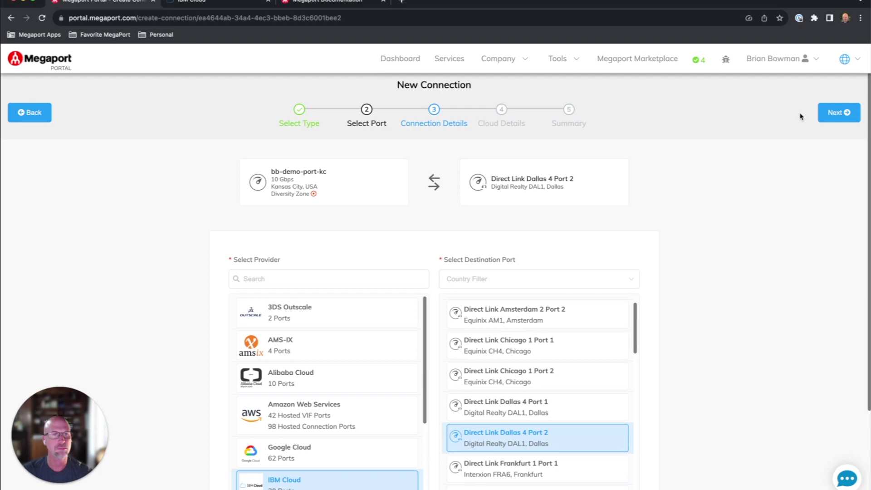
left_click(846, 114)
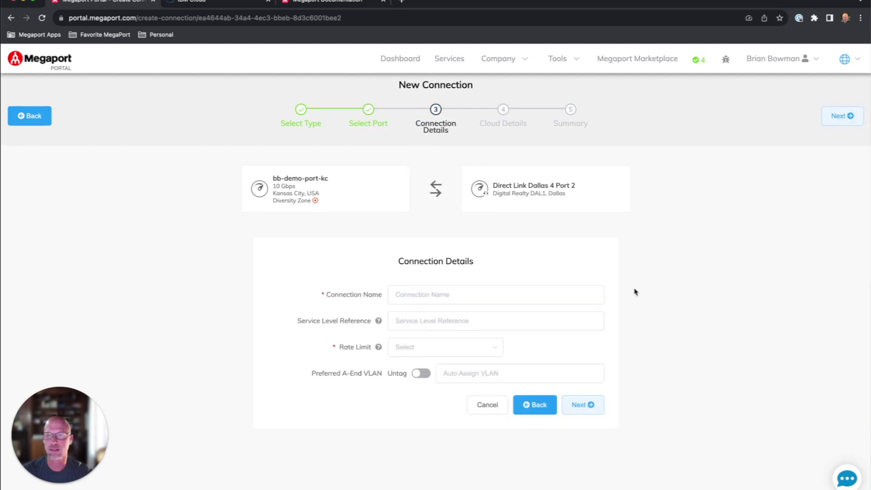
Name the connection bb-demo-IBM with a 100 Mbps rate limit and preferred A-End VLAN 200.
left_click(587, 295)
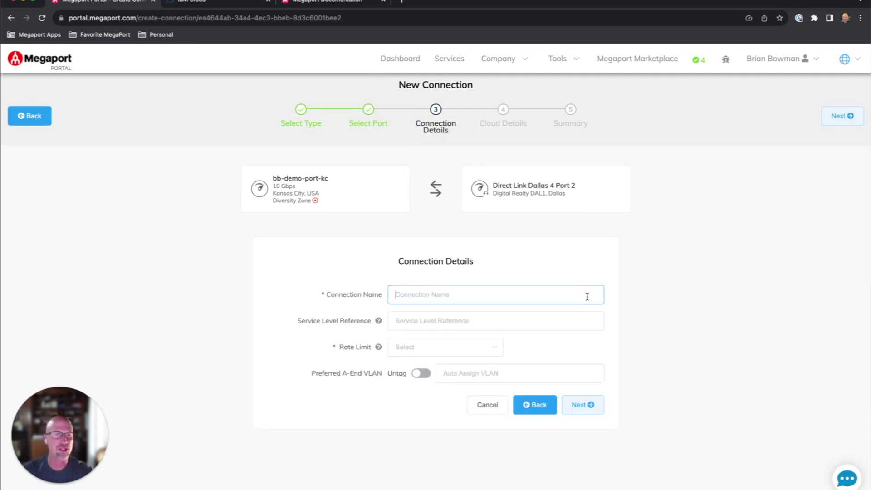
type("bbbb")
key("BackSpace")
key("BackSpace")
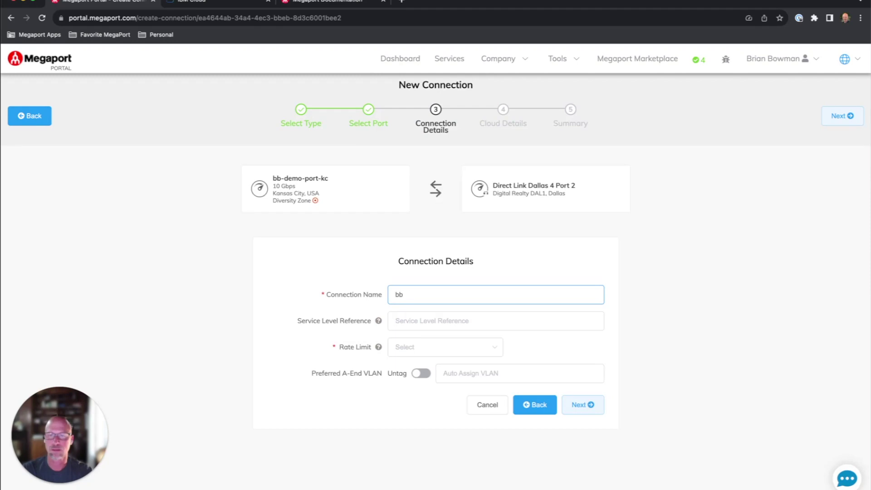
type("-demo")
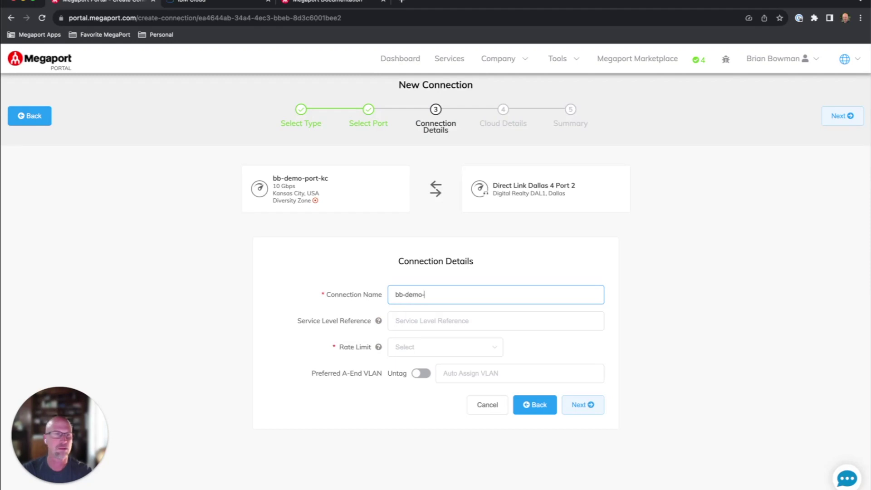
type("-IBM")
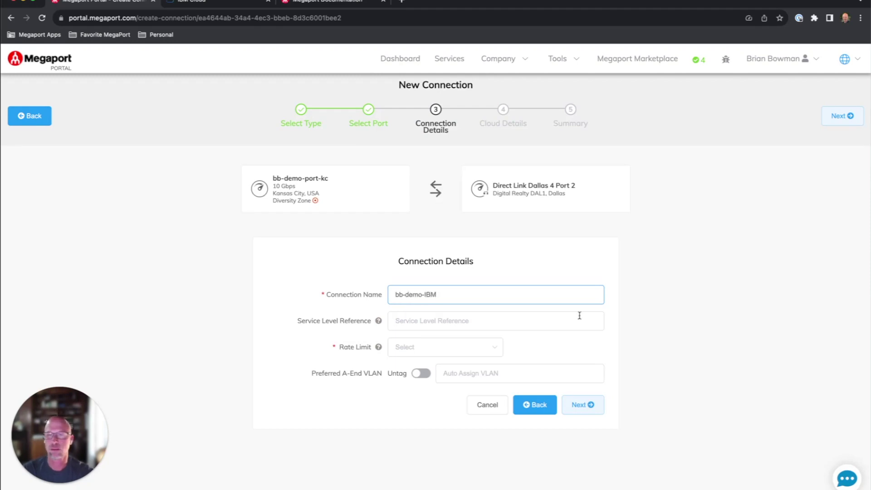
left_click(477, 351)
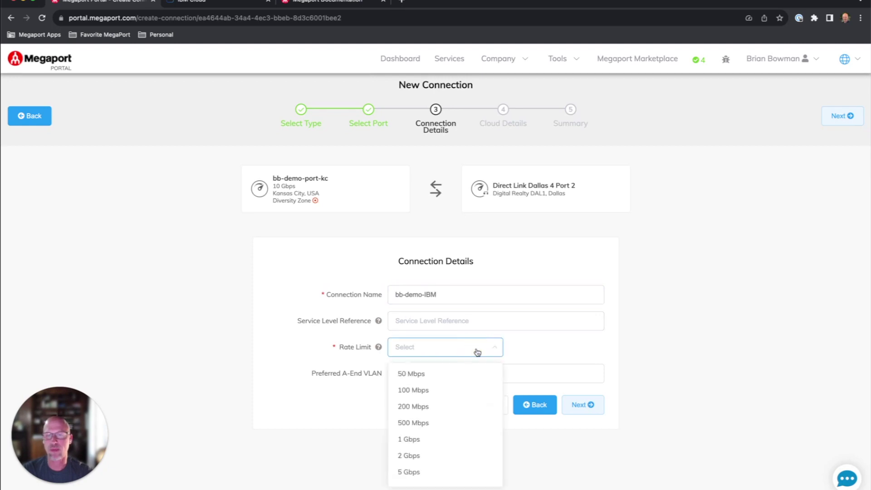
left_click(449, 394)
left_click(491, 375)
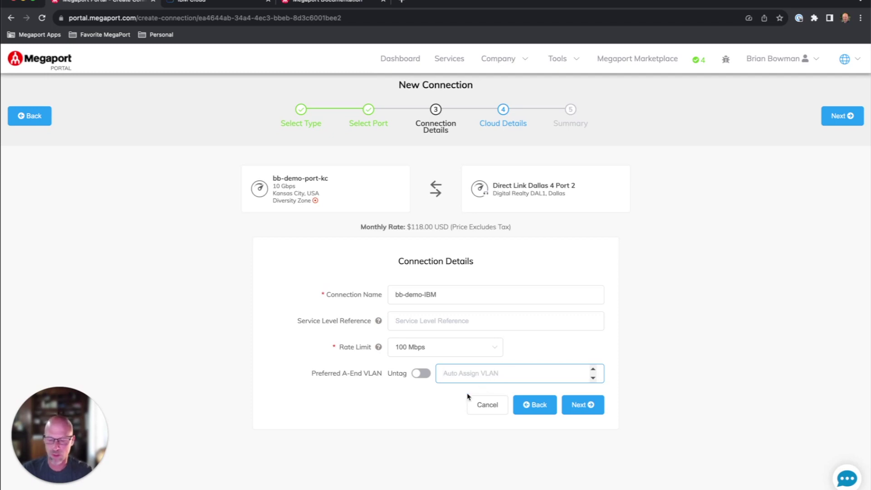
type("200")
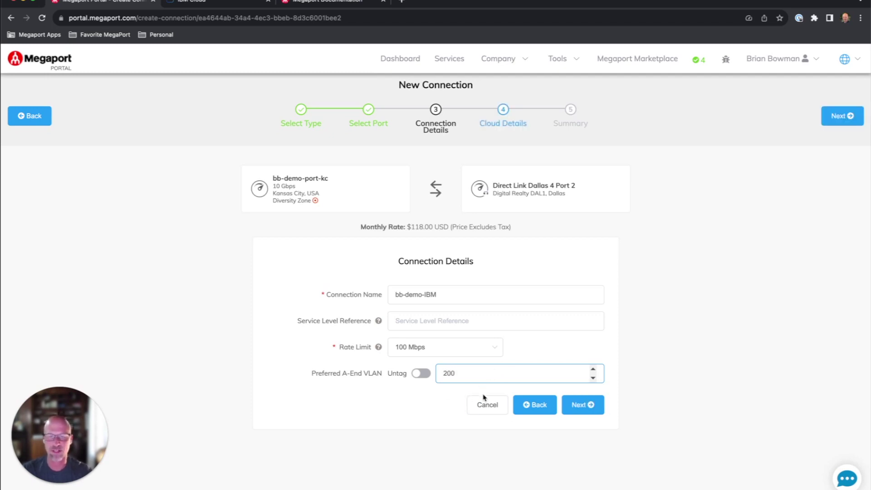
left_click(584, 408)
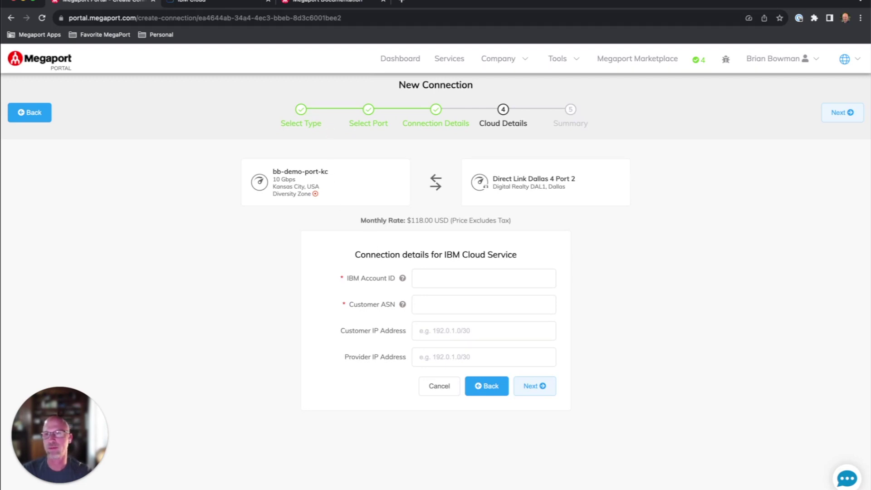
Copy the account ID from IBM Cloud's Account settings, then return to the Megaport form.
left_click(219, 4)
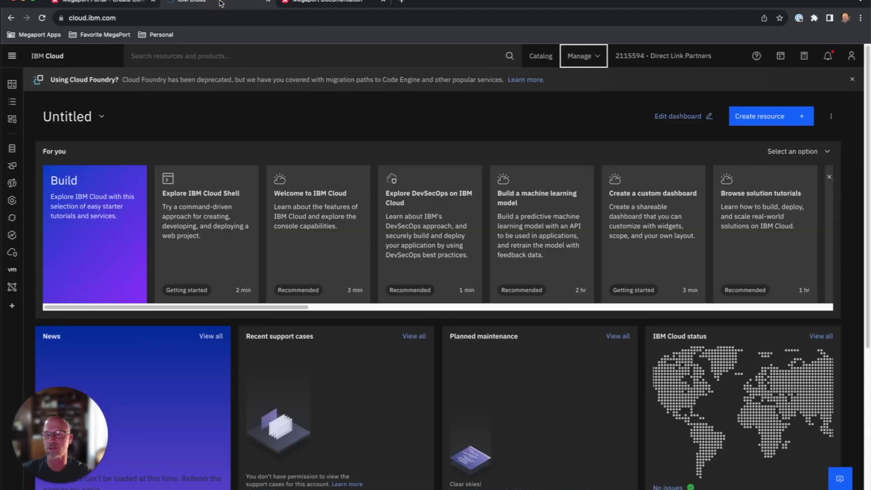
left_click(589, 63)
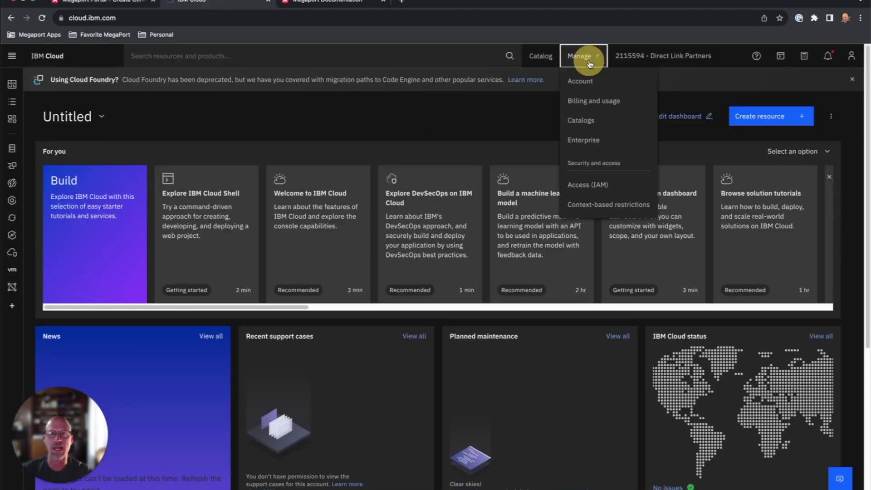
left_click(575, 81)
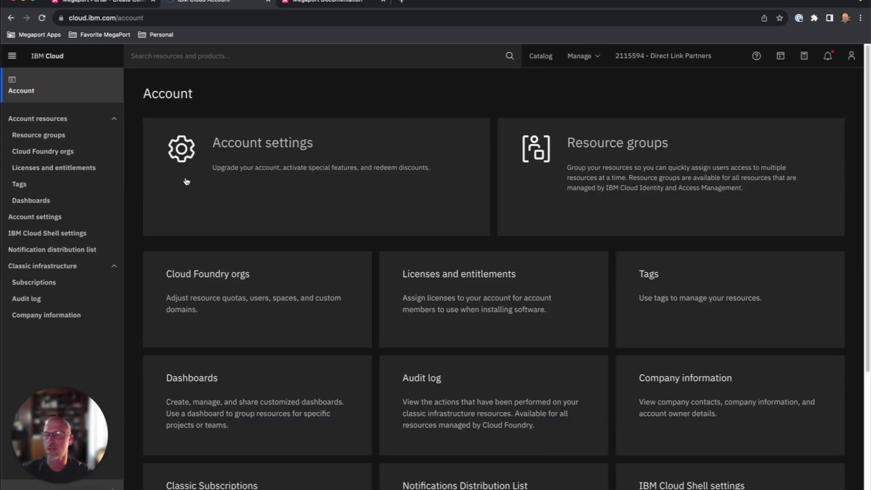
left_click(235, 142)
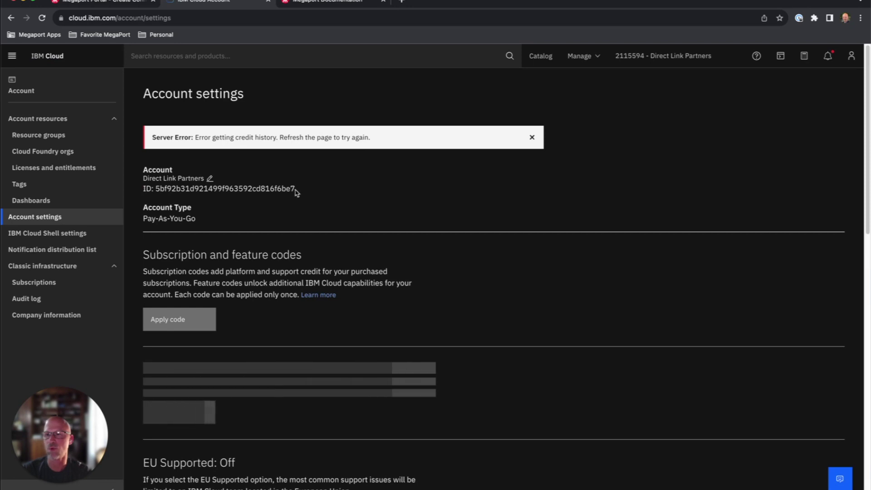
left_click_drag(294, 188, 156, 188)
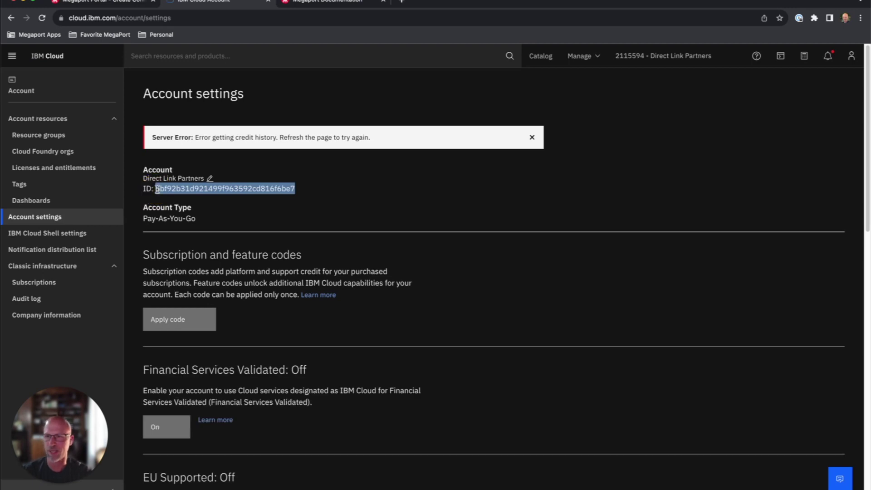
left_click(117, 2)
Paste the IBM account ID, enter Customer ASN 64999, and reach the $118.00 monthly summary.
left_click(429, 277)
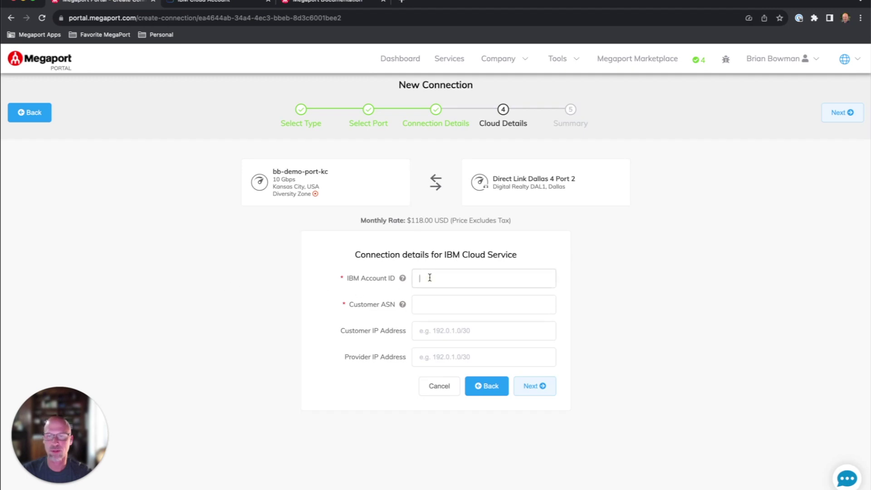
type("5ff92b31d921499f963592cd816f6be7")
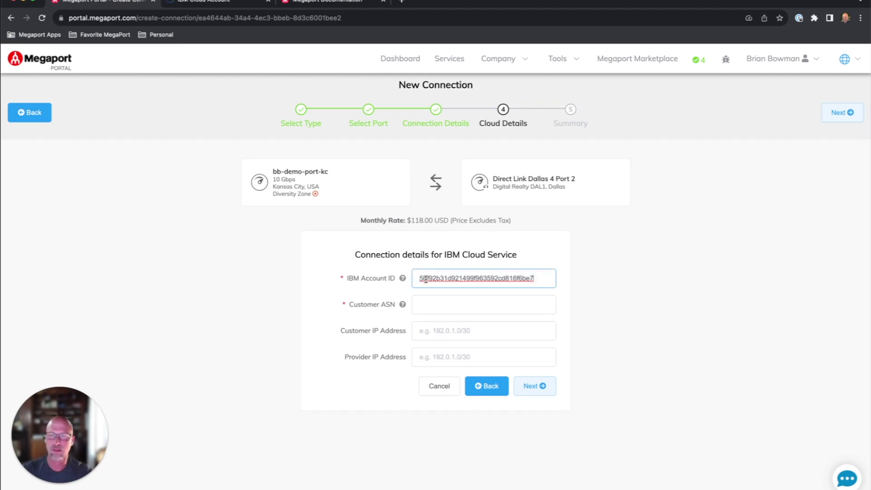
left_click(424, 303)
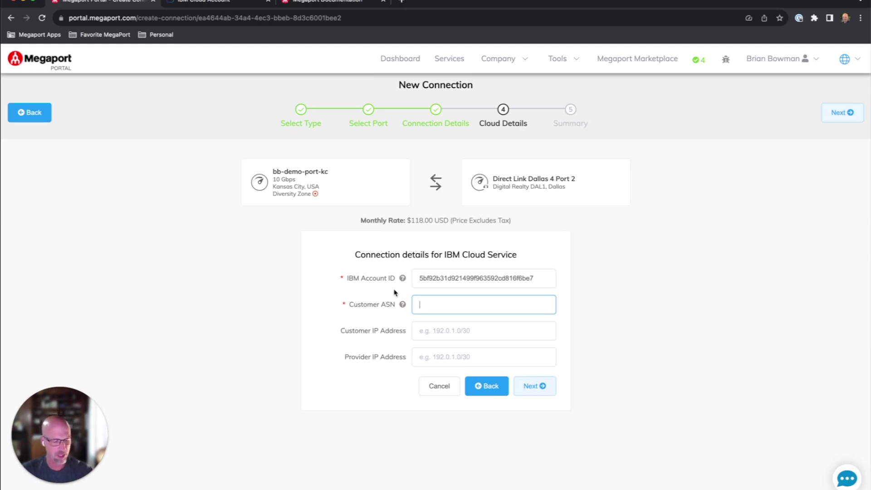
type("6")
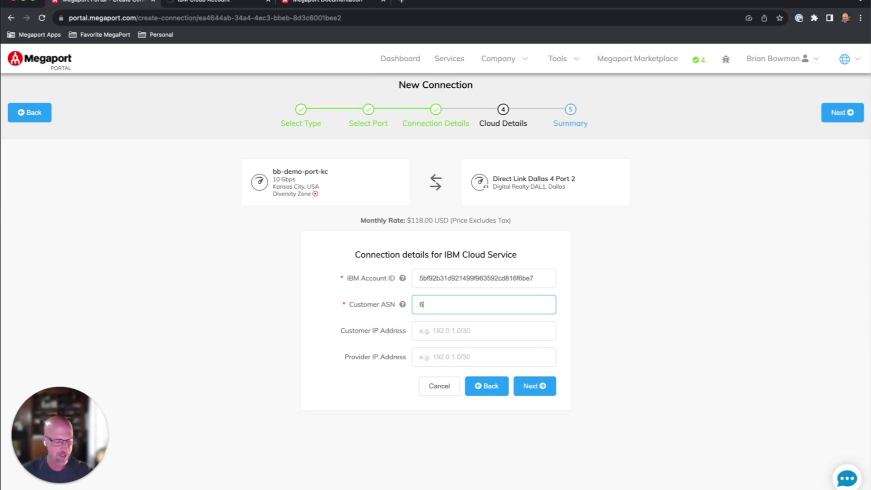
type("4999")
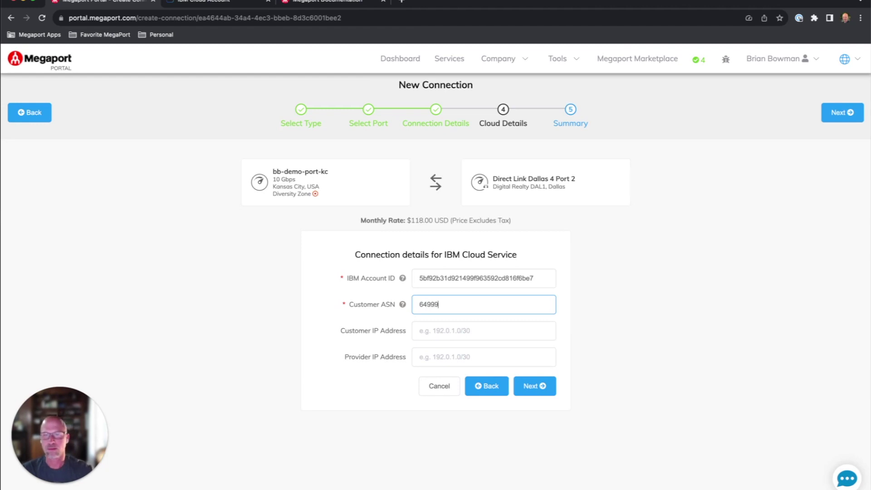
left_click(466, 326)
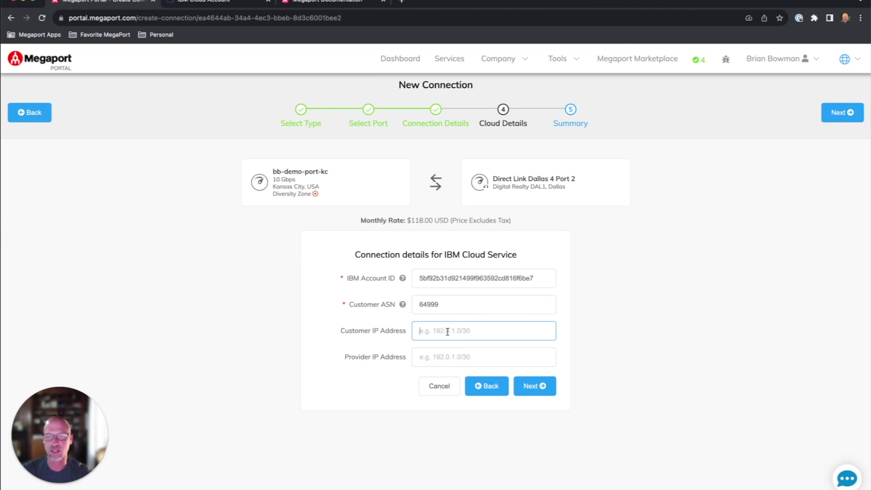
left_click(543, 387)
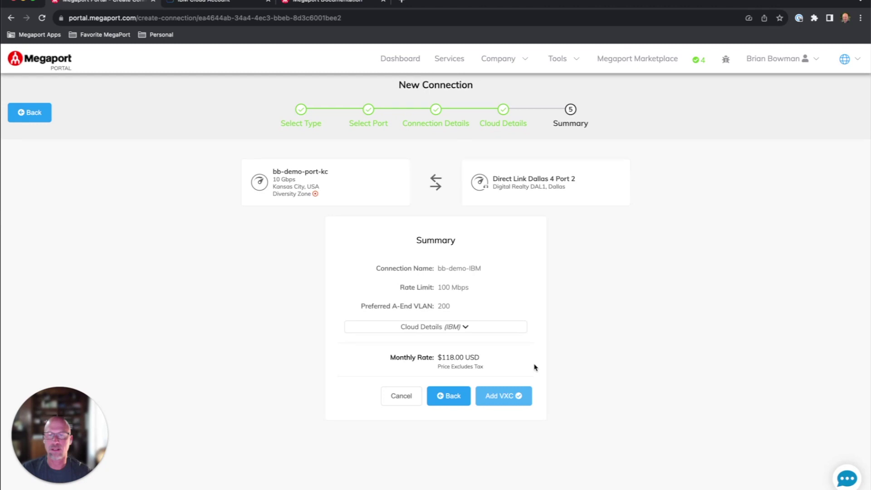
Add the bb-demo-IBM VXC to the configured services and place the order.
left_click(505, 398)
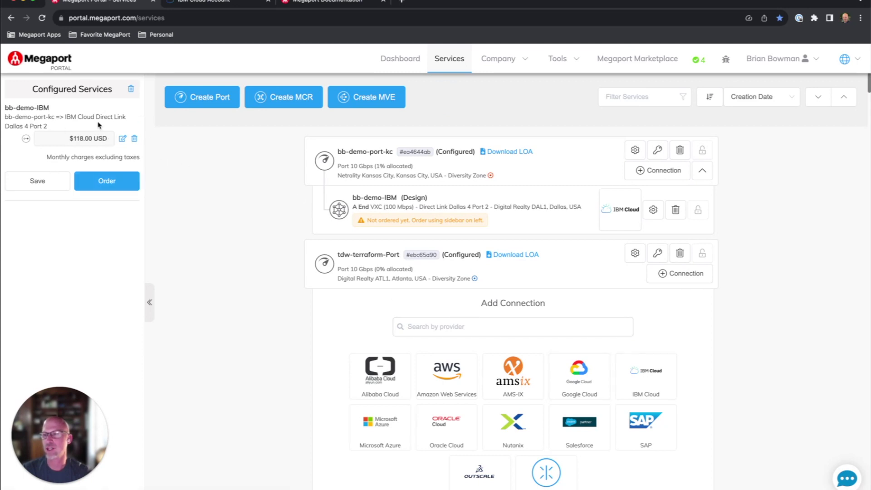
left_click(113, 185)
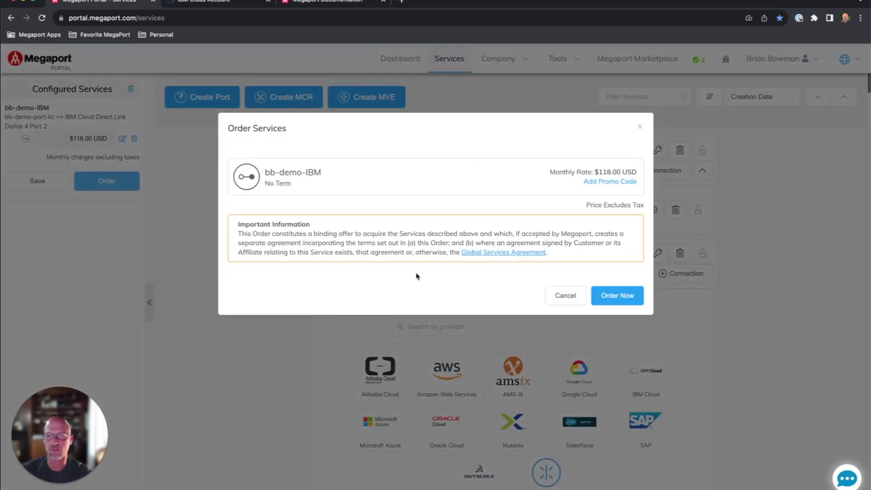
left_click(627, 299)
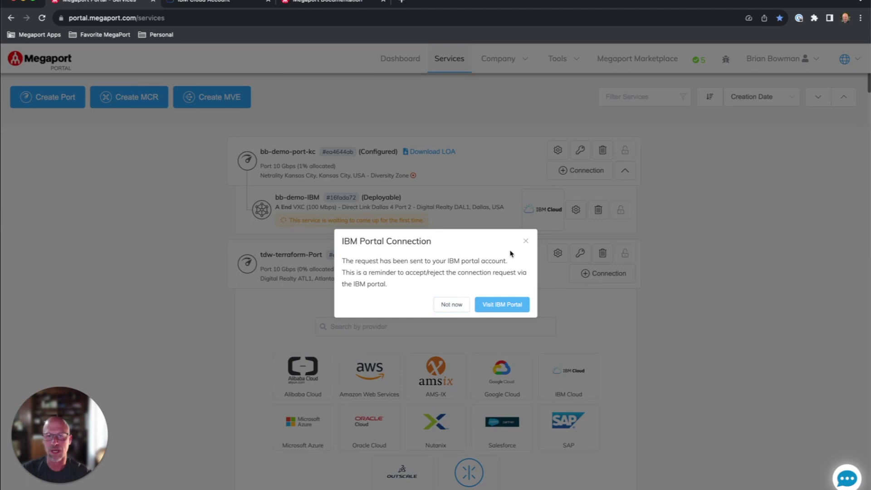
Dismiss the IBM Portal Connection reminder with Not now.
left_click(451, 305)
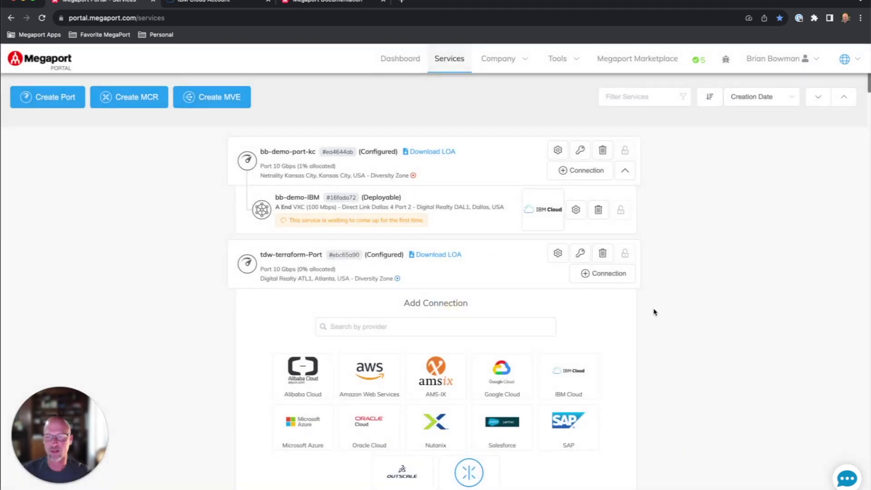
In the IBM Cloud console, go to Interconnectivity > Direct Link to find connection-344657.
left_click(197, 4)
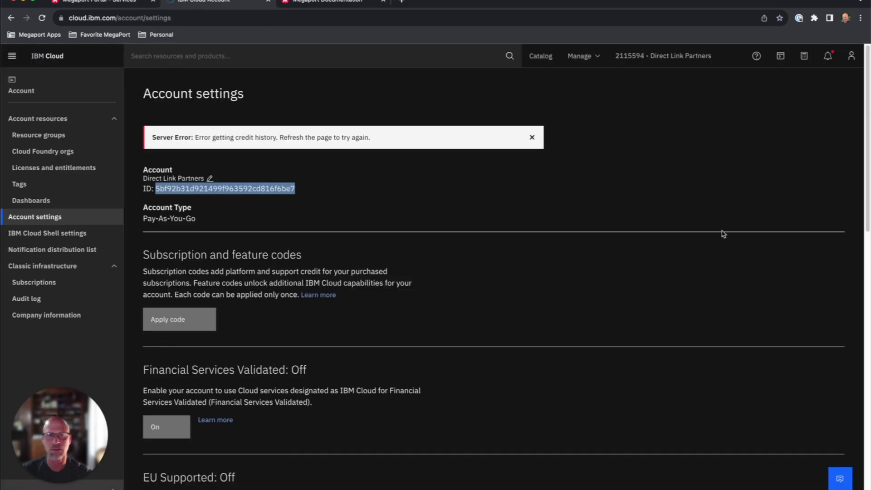
left_click(790, 241)
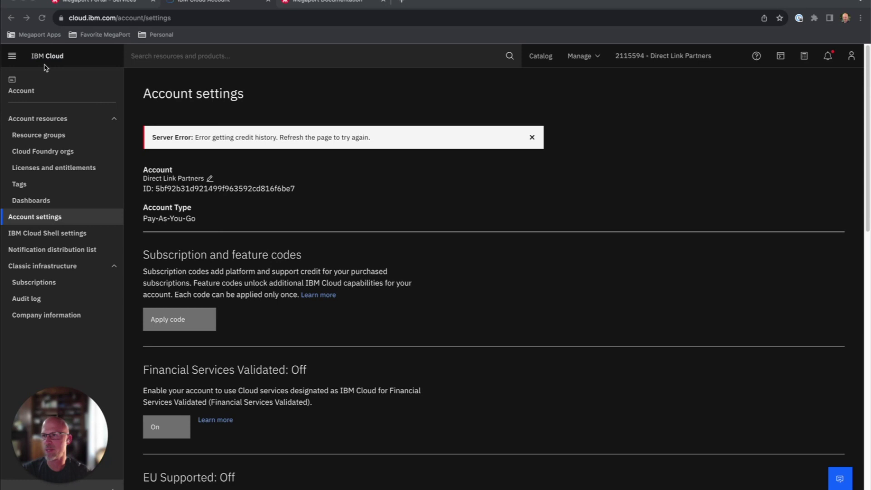
left_click(11, 57)
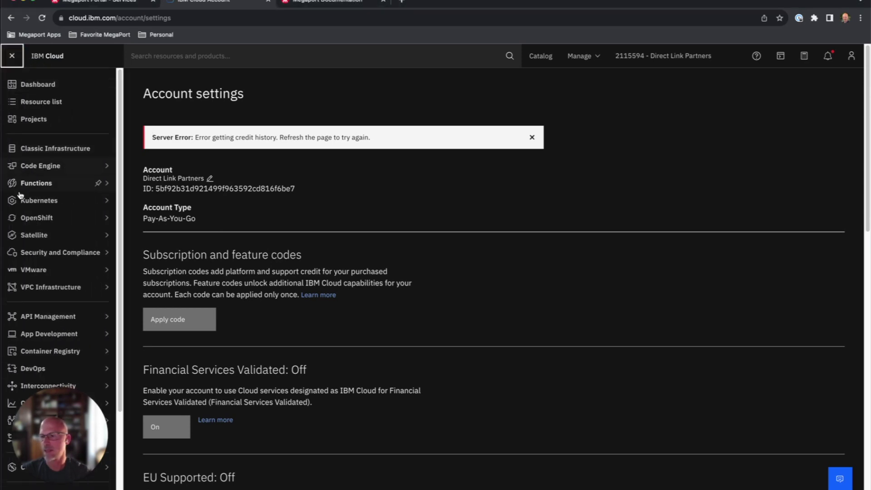
mouse_move(29, 387)
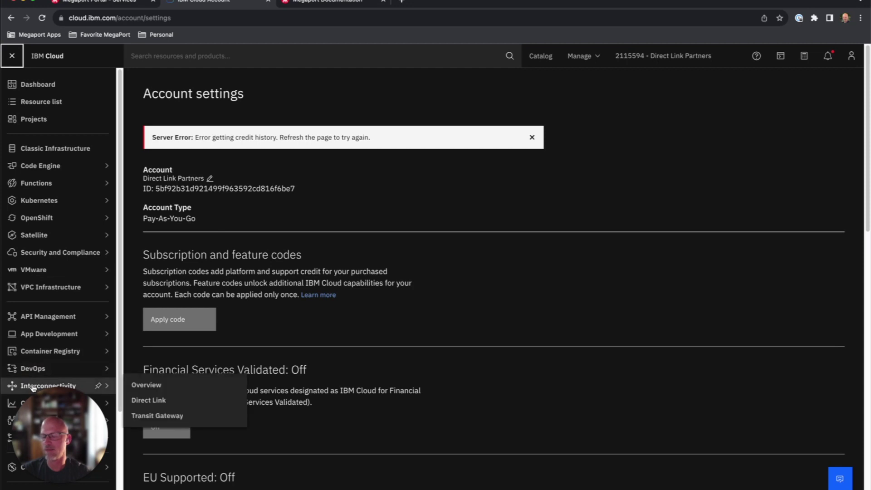
left_click(144, 407)
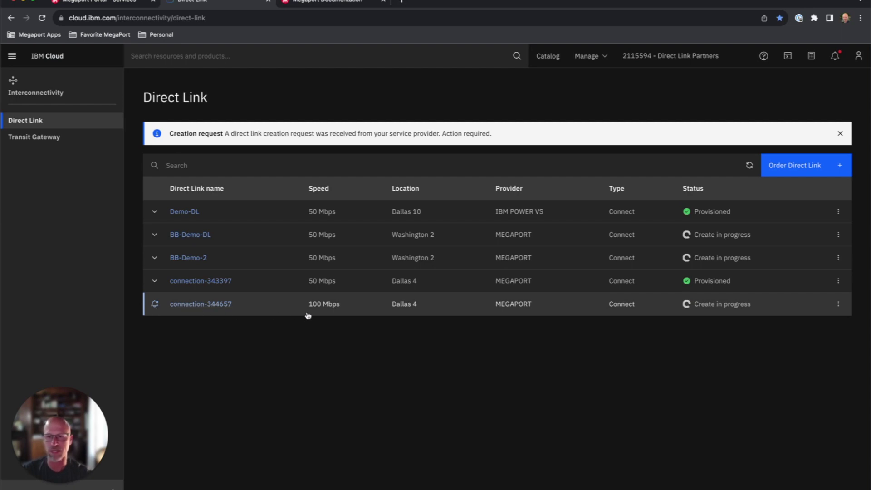
Open connection-344657's details page showing Dallas Port 2, VLAN 200 and the pending request.
left_click(206, 305)
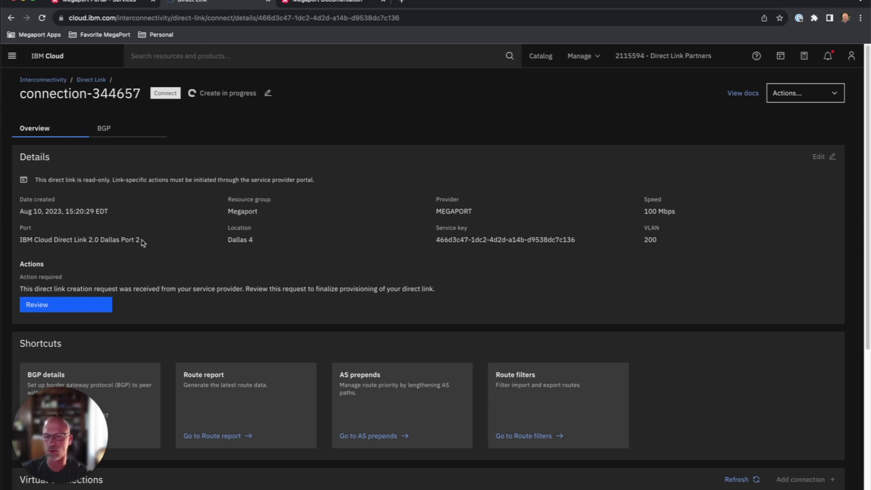
Begin reviewing the provider's creation request and set the resource group to Megaport.
left_click(97, 304)
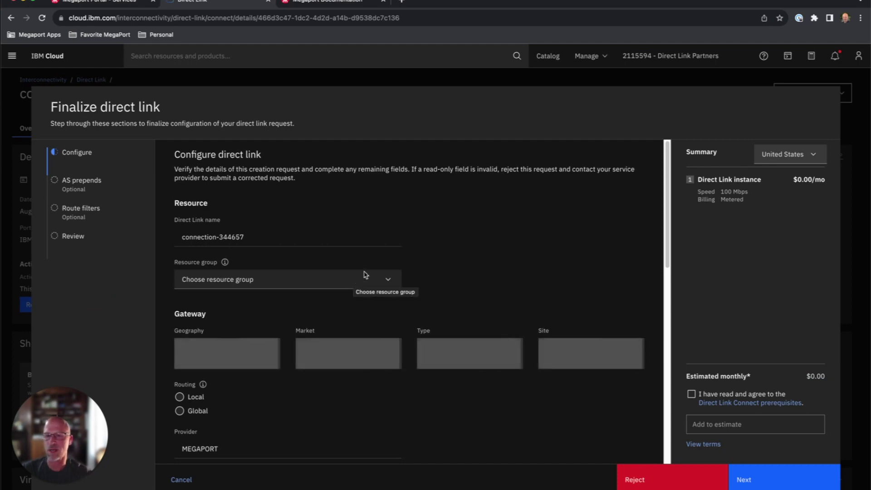
left_click(362, 280)
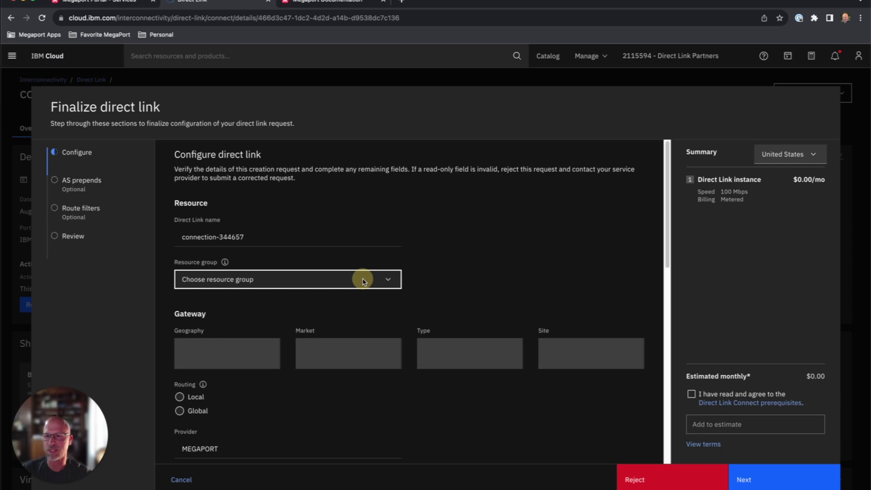
left_click(363, 280)
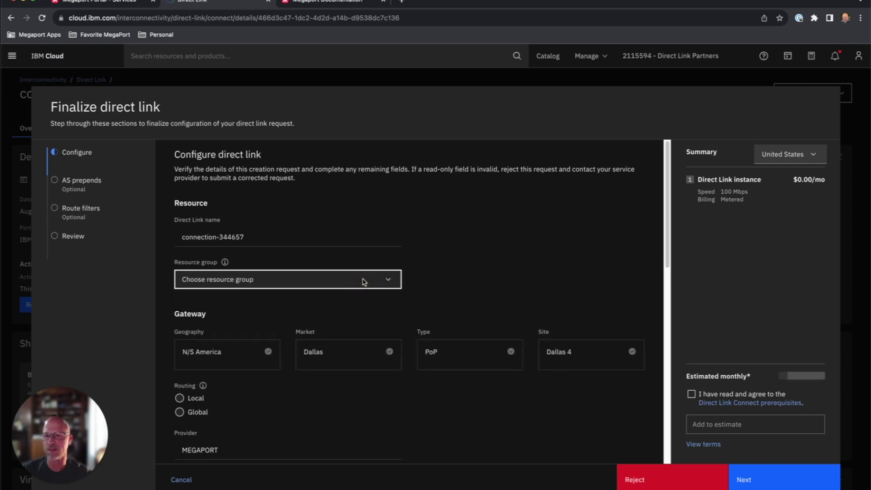
left_click(363, 280)
left_click(333, 298)
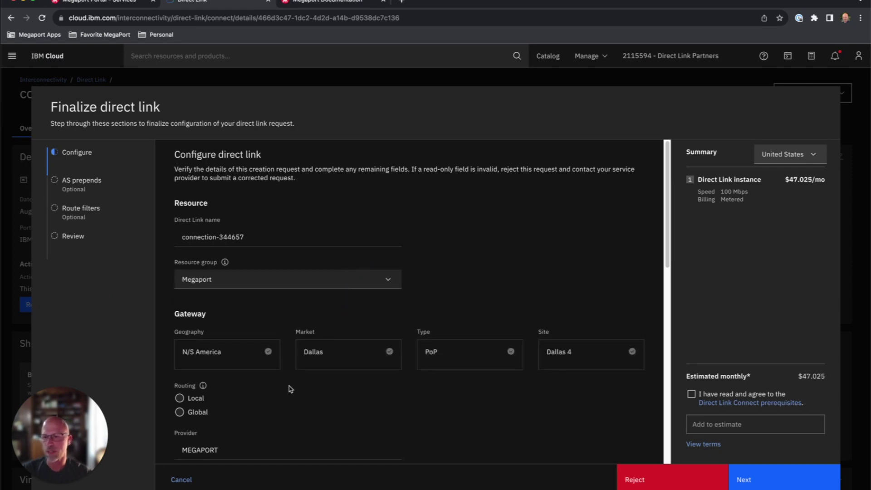
Choose Local routing and review the metered 100 Mbps billing at $47.025 monthly.
scroll(290, 389, "down", 3)
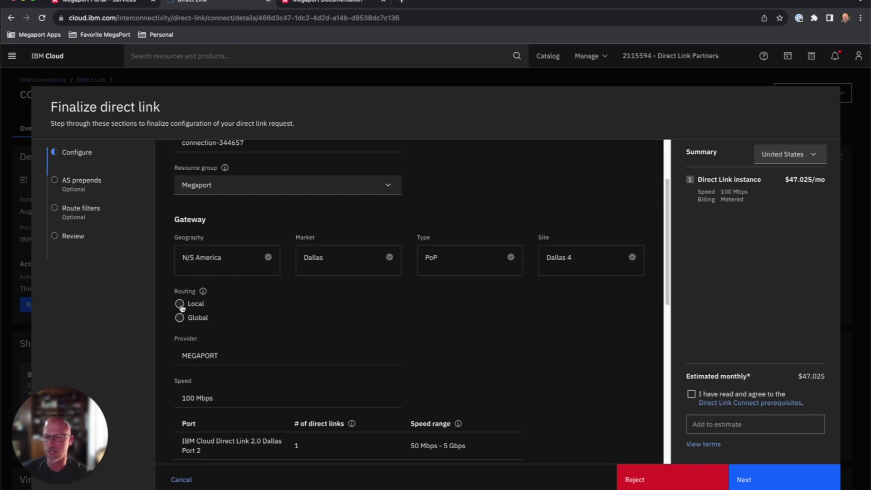
left_click(180, 305)
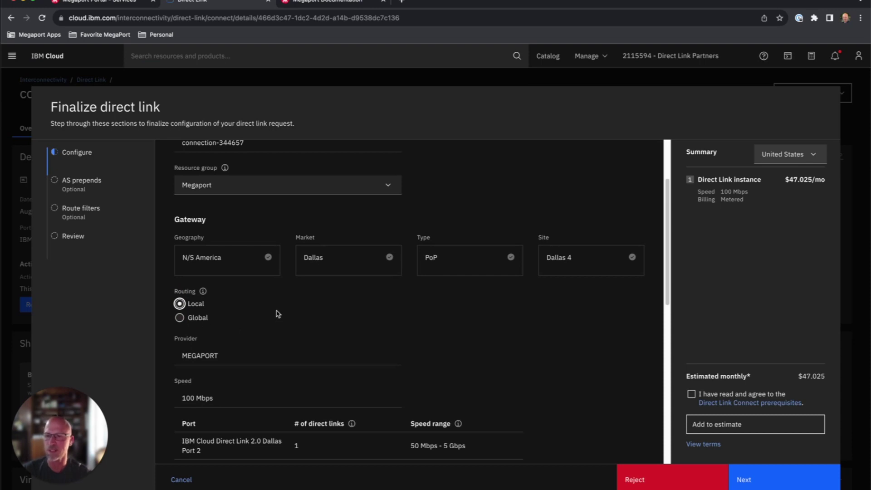
scroll(277, 313, "down", 3)
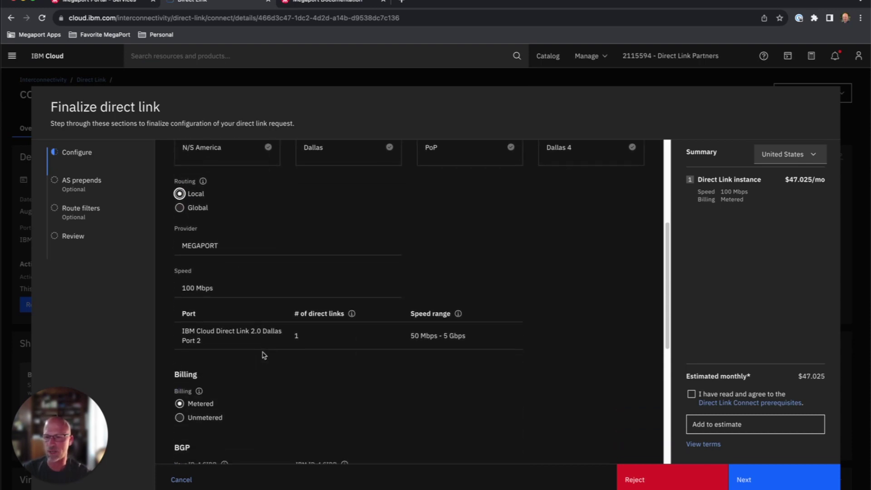
scroll(264, 354, "down", 1)
scroll(269, 354, "down", 2)
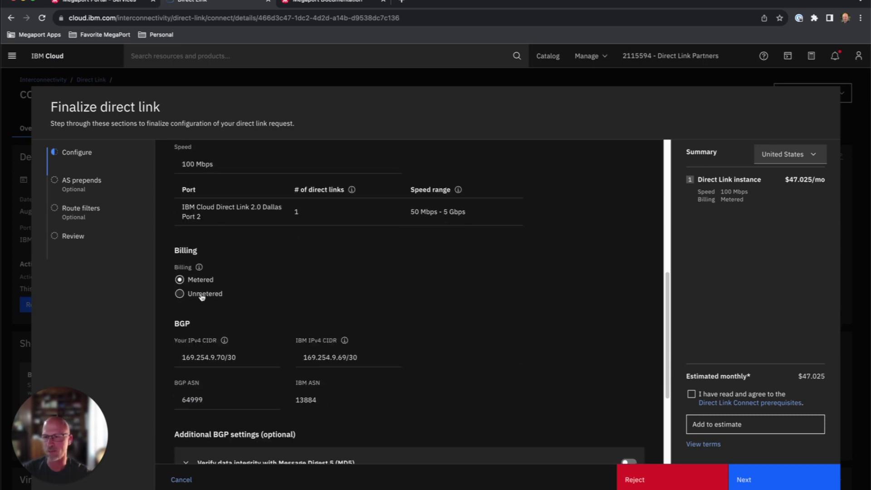
scroll(320, 332, "down", 2)
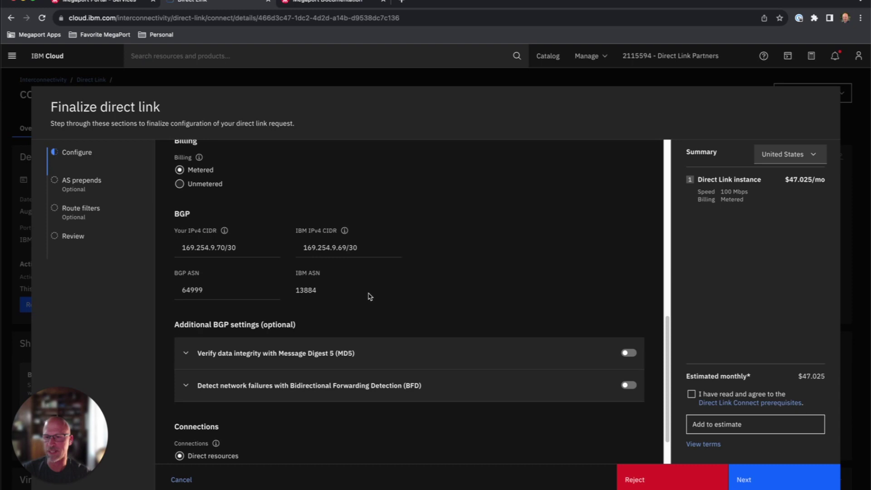
scroll(368, 294, "down", 2)
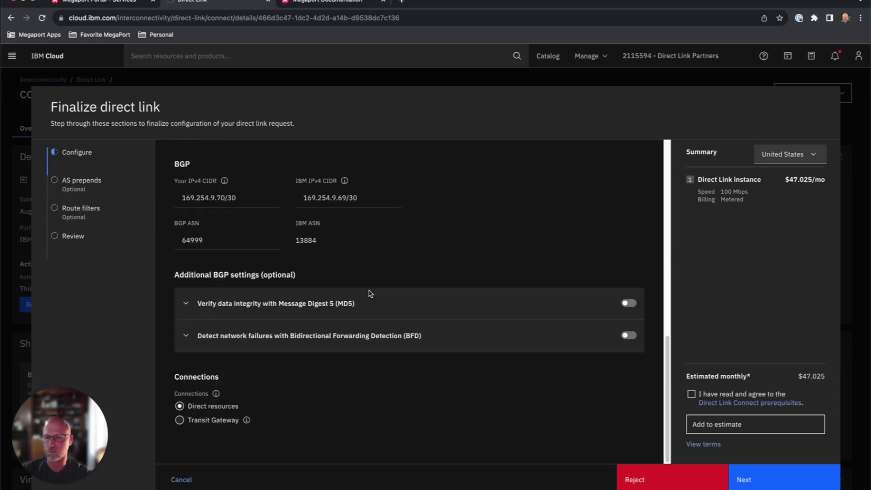
Skip AS prepends and route filters, agree to the prerequisites, and create the direct link.
left_click(764, 484)
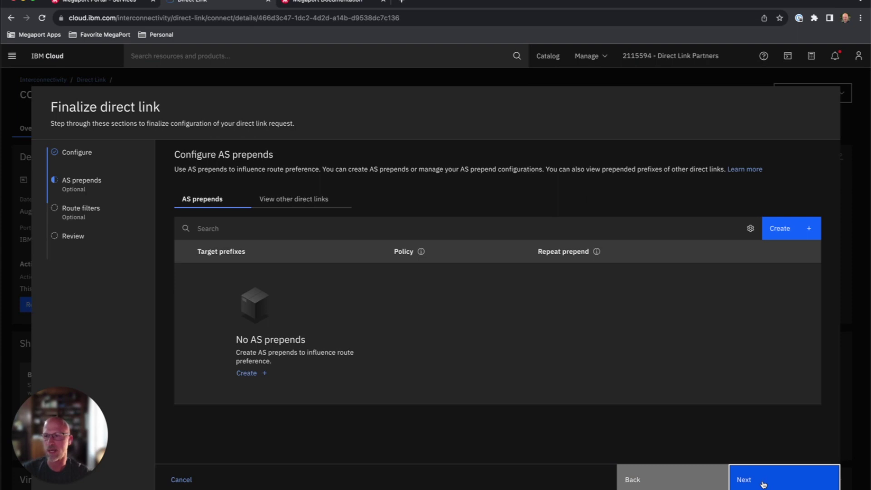
left_click(763, 484)
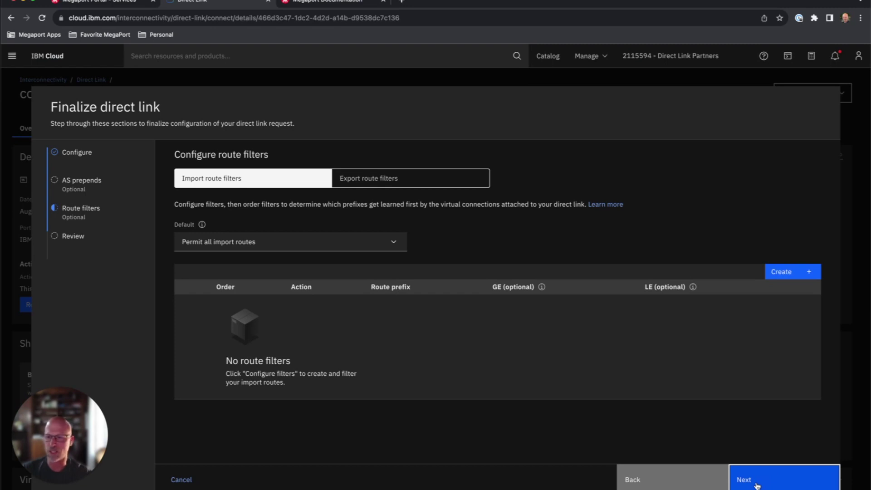
left_click(756, 484)
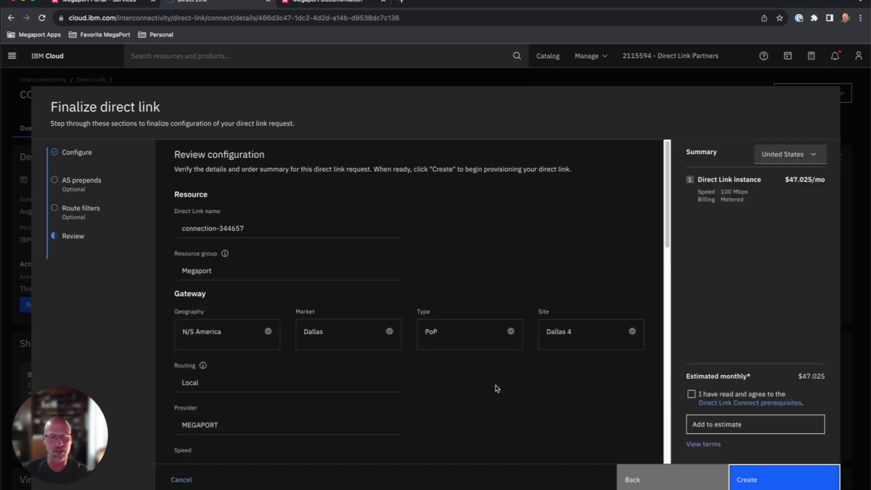
left_click(691, 393)
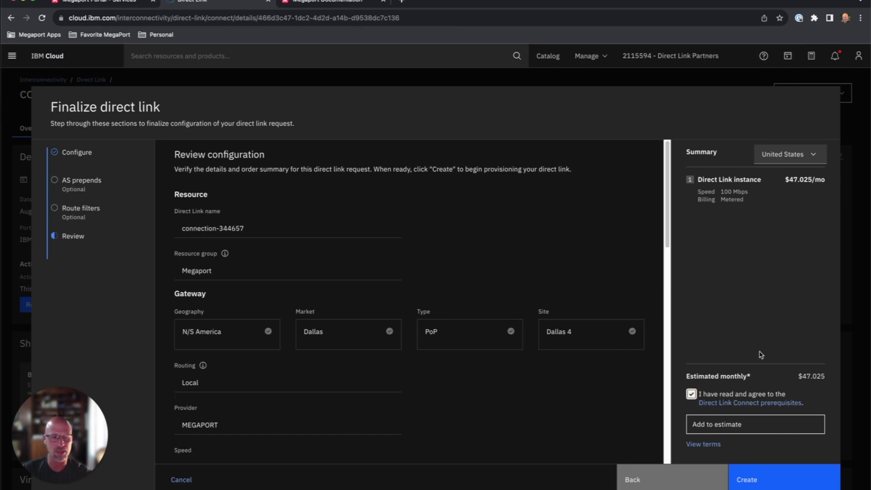
left_click(773, 476)
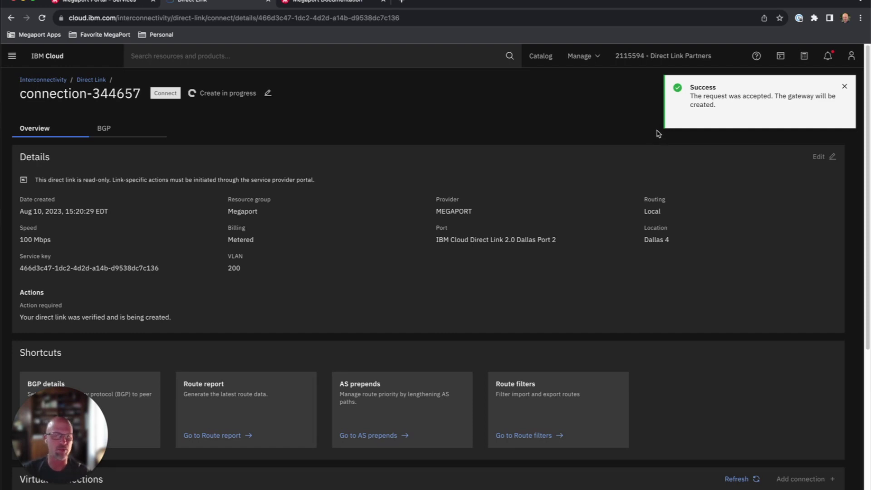
In the Megaport Documentation tab, open Cloud Connectivity > Port > IBM Cloud Direct Link article.
left_click(341, 1)
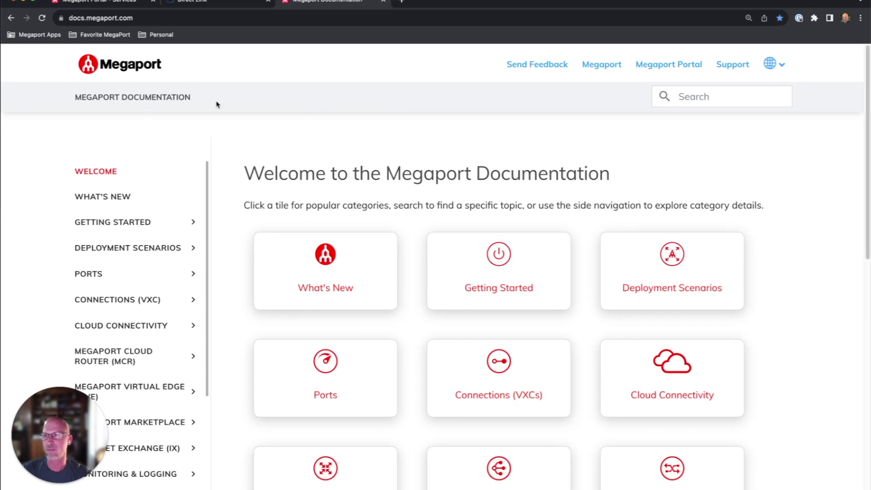
left_click(165, 326)
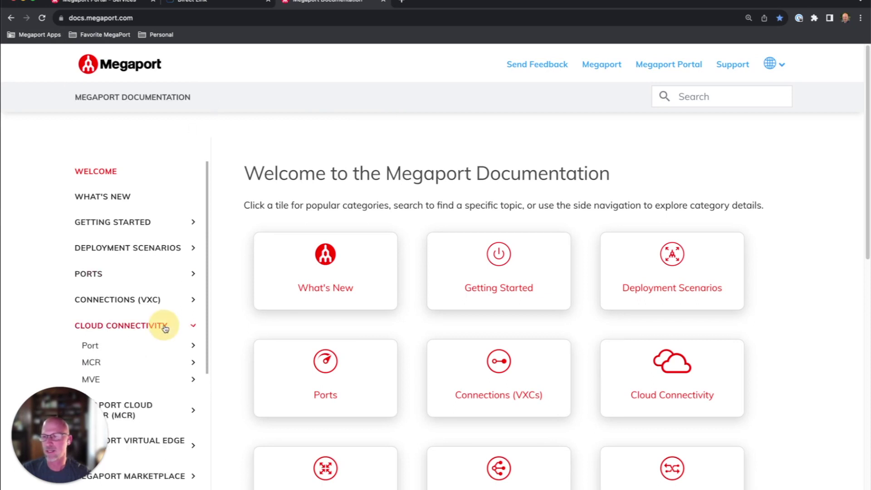
left_click(162, 348)
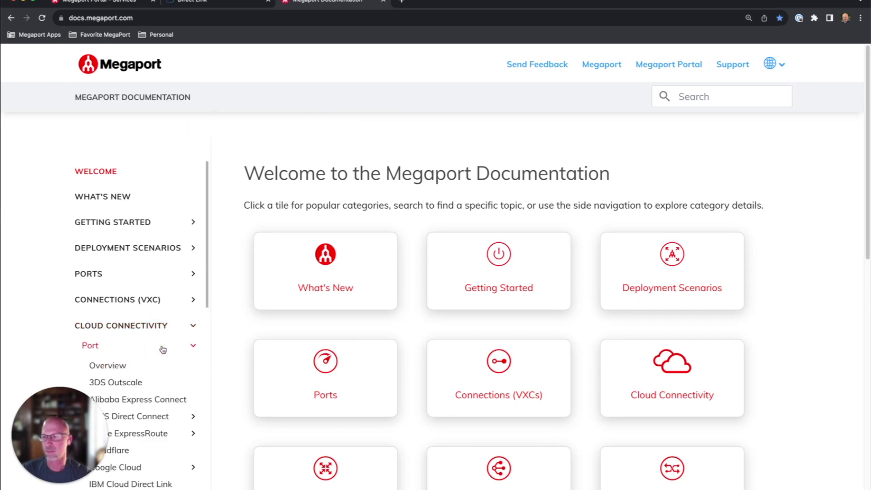
scroll(163, 349, "down", 1)
scroll(163, 350, "down", 4)
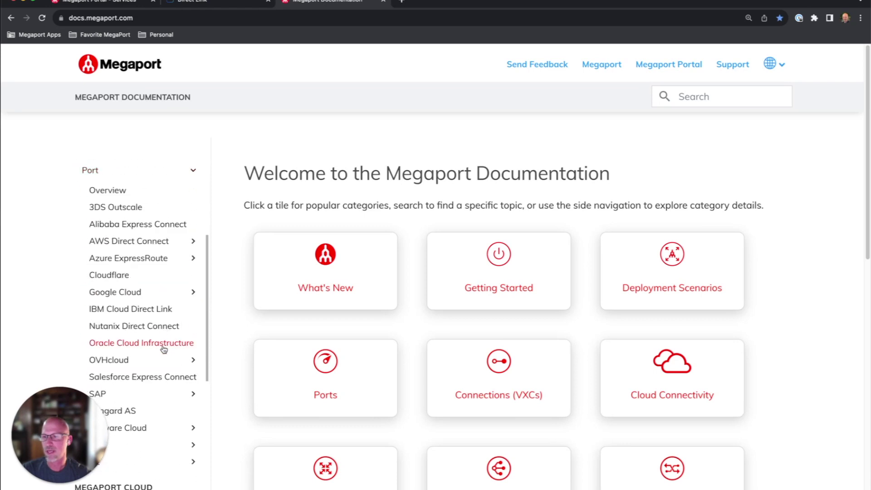
left_click(157, 308)
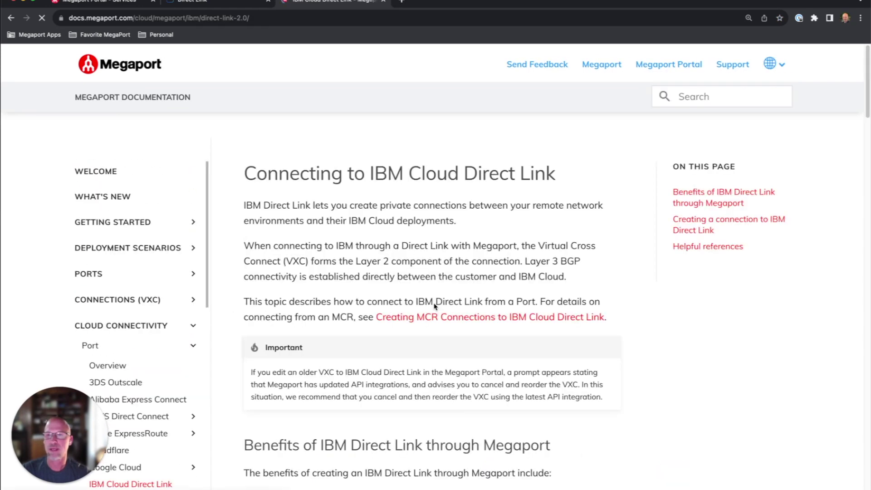